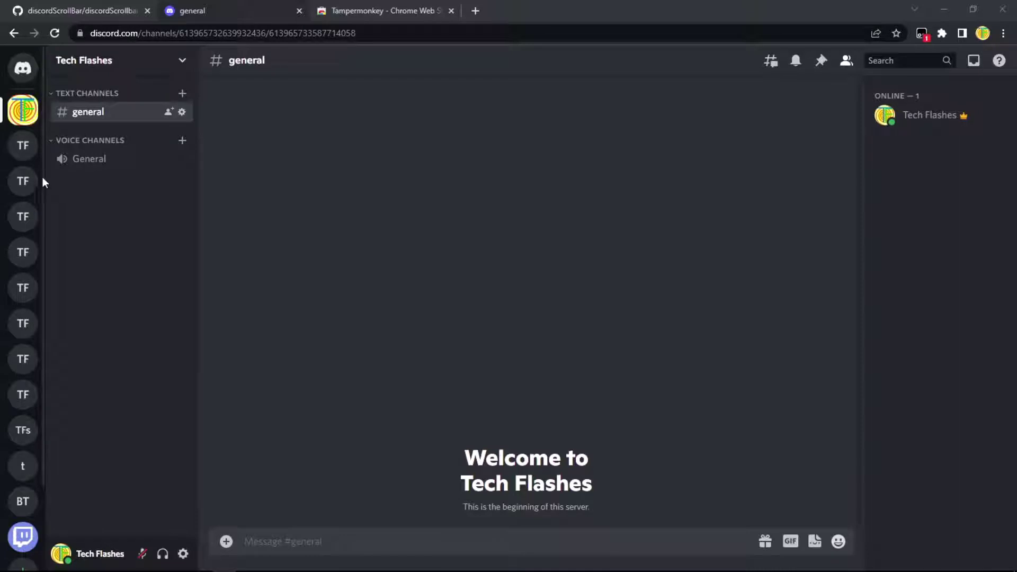
Step: Look through the Discord server list from top to bottom, and reload the page
scroll(42, 177, "down", 2)
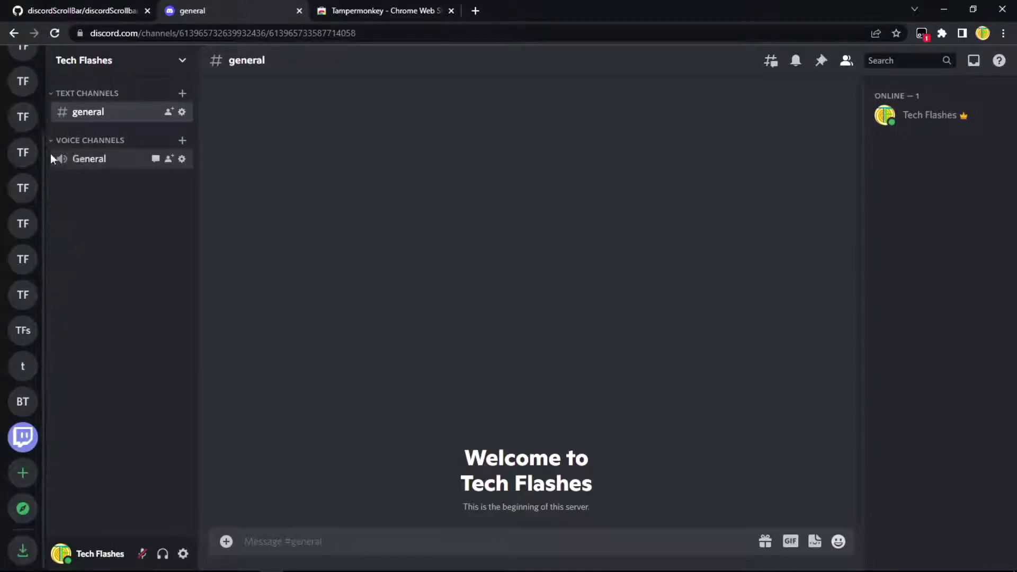
scroll(43, 161, "up", 2)
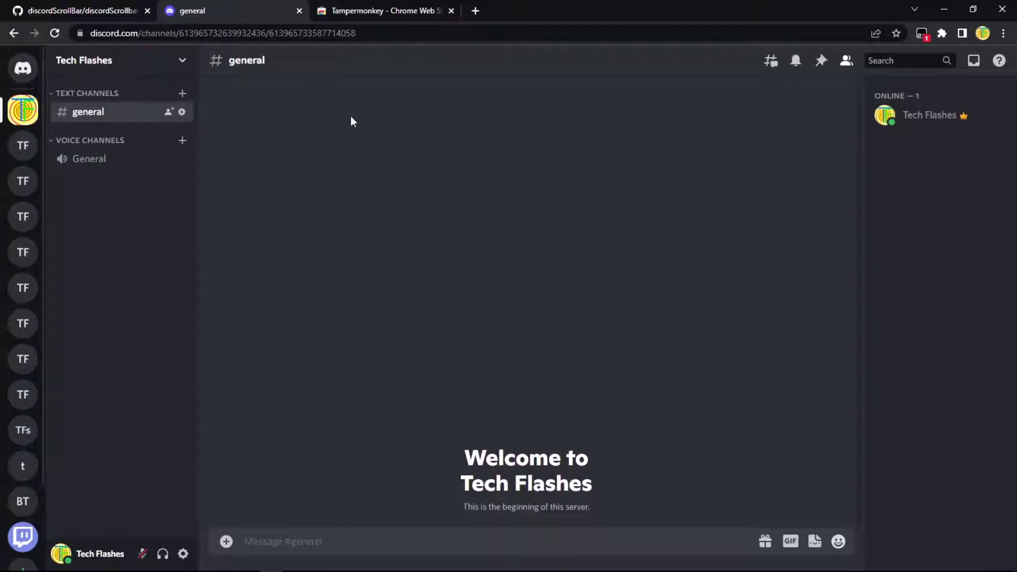
key("ctrl+r")
Step: View the Tampermonkey extension page in the Chrome Web Store
key("ctrl+Tab")
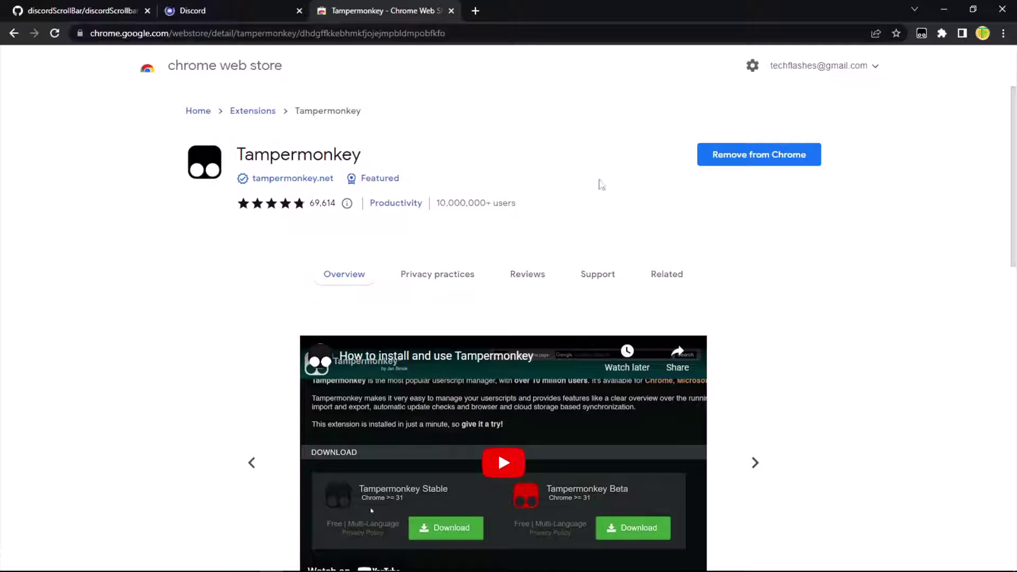
key("ctrl+l")
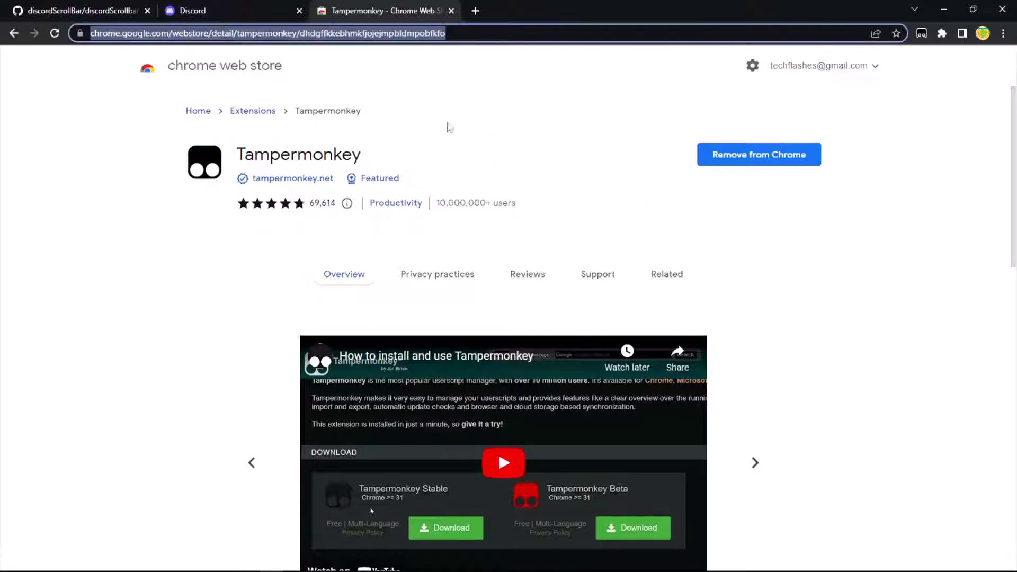
left_click(402, 114)
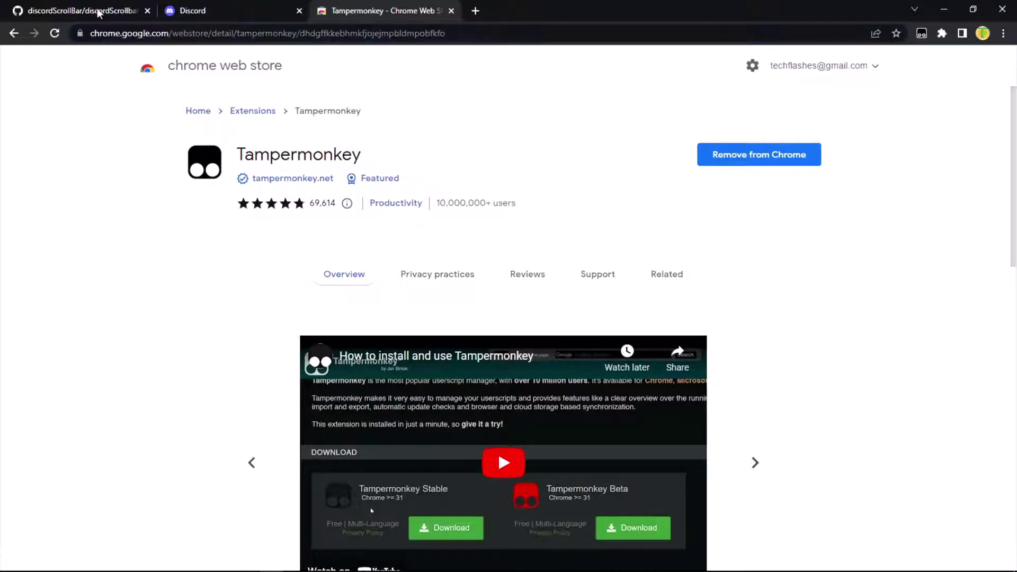
Step: Open the raw version of discordScrollbar.user.js from the discordScrollBar repository on GitHub
left_click(90, 10)
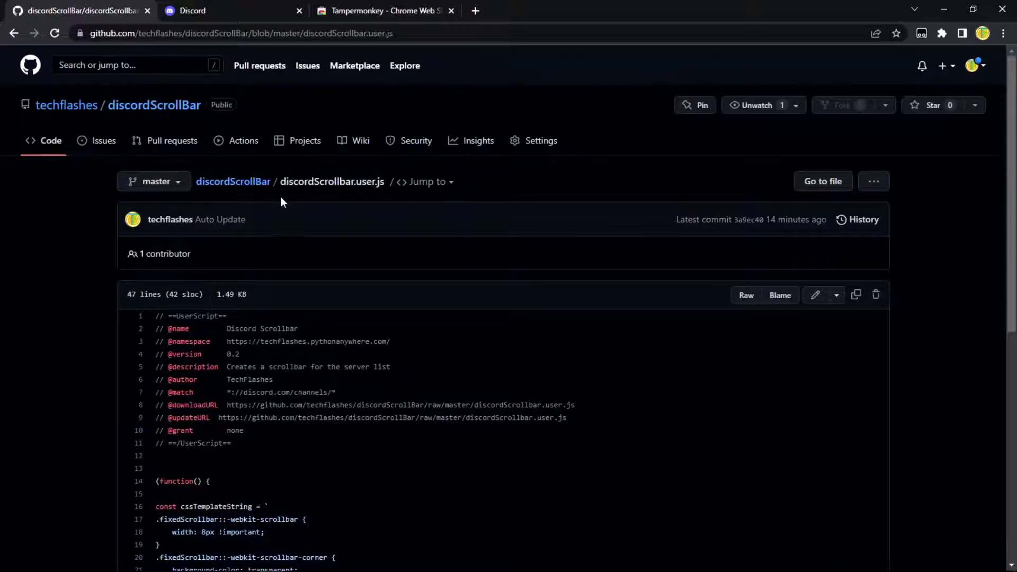
left_click(229, 182)
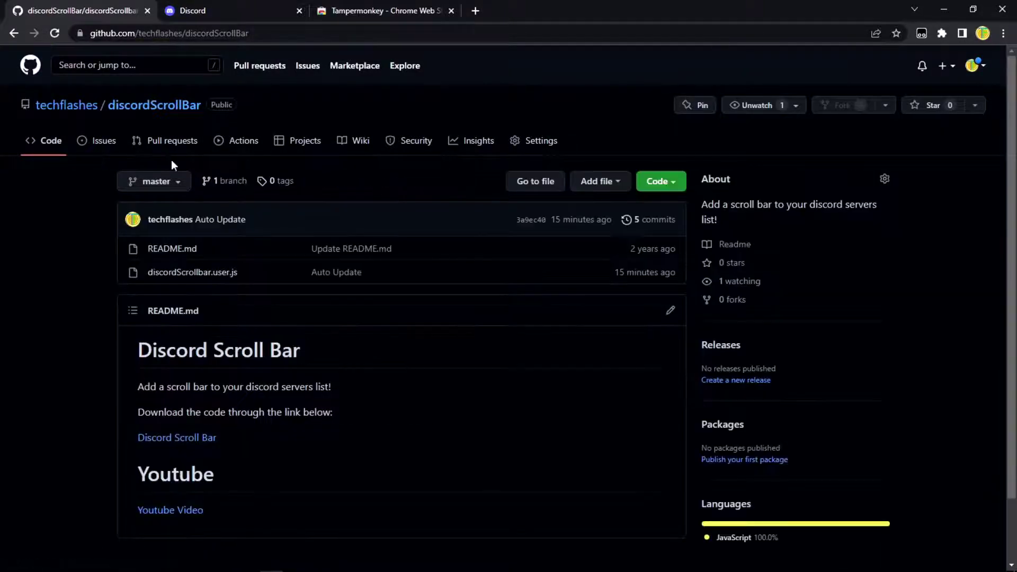
left_click(197, 273)
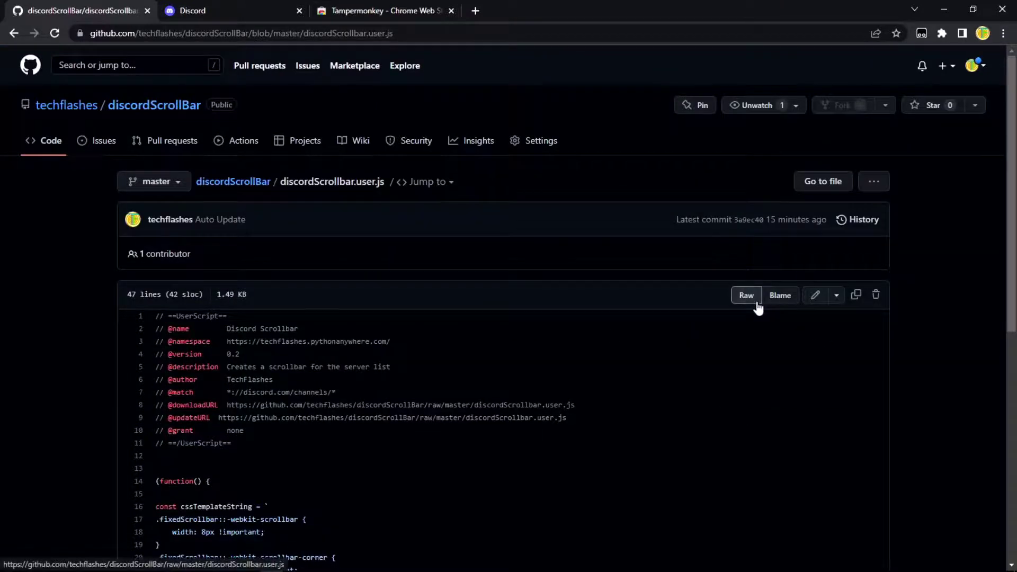
left_click(739, 306)
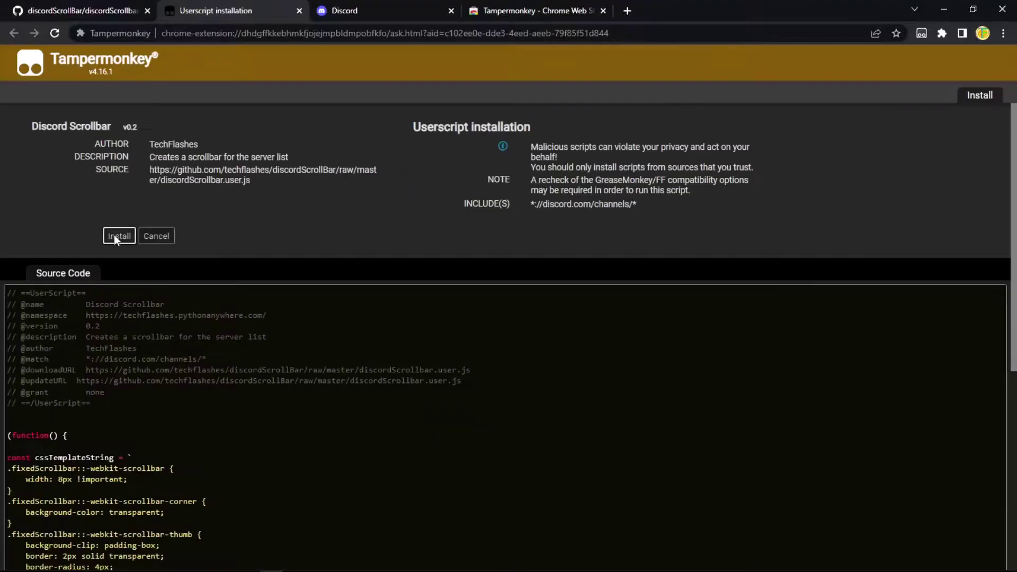
Step: Install the Discord Scrollbar userscript in Tampermonkey and open the Tampermonkey dashboard
left_click(115, 237)
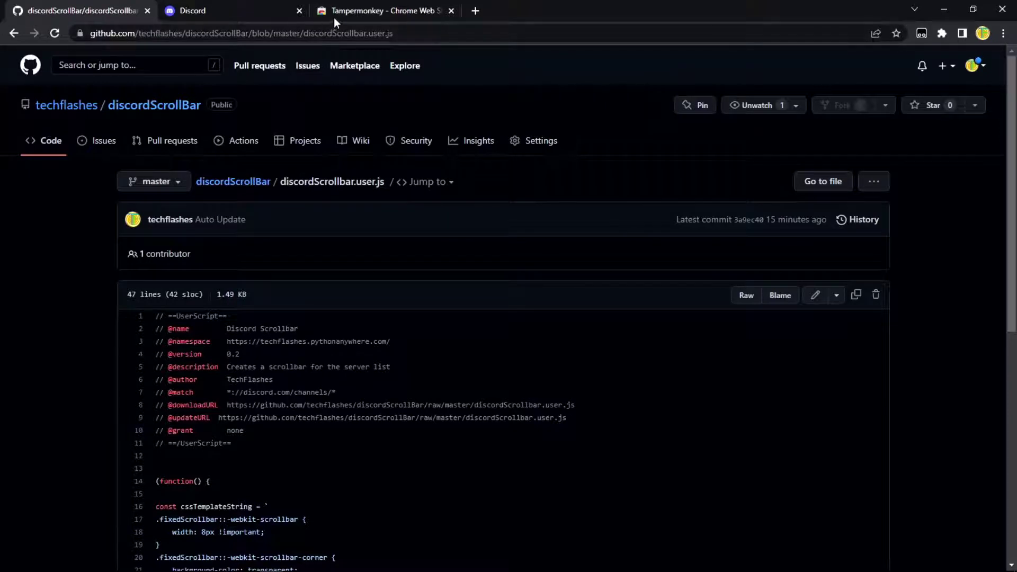
left_click(921, 32)
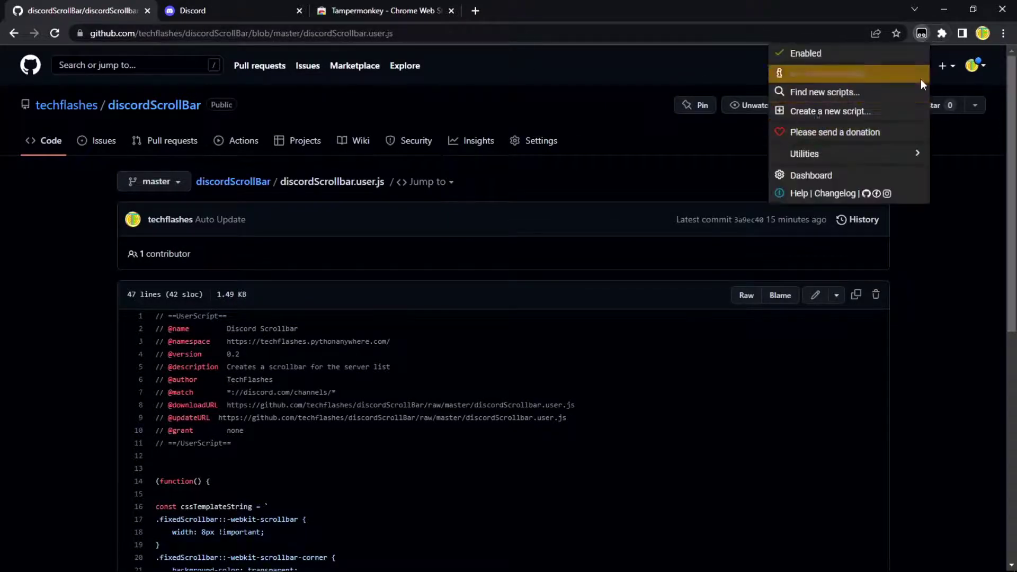
left_click(853, 177)
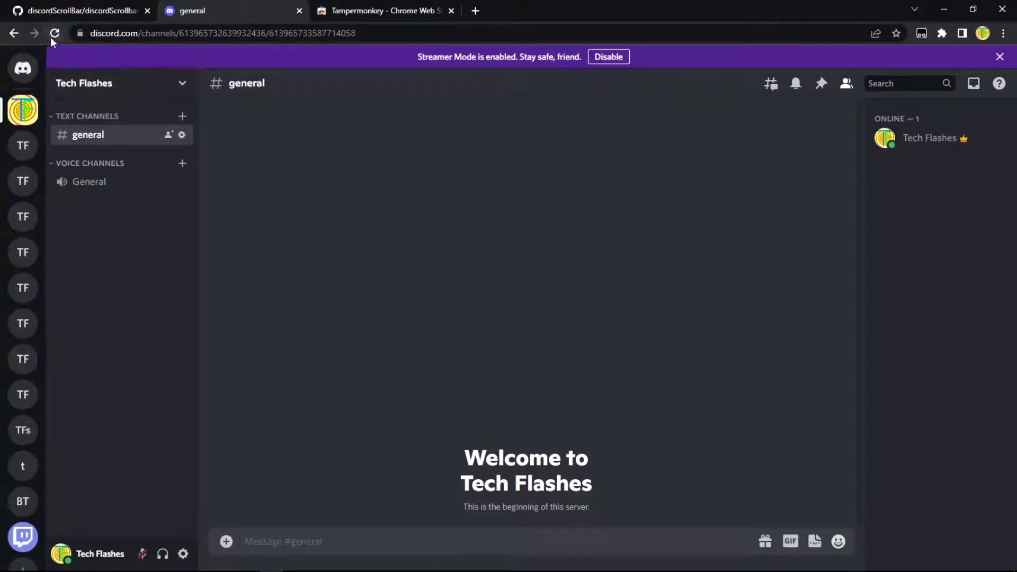
Step: Reload Discord in the browser and check that the server list can be scrolled with the added scrollbar
left_click(53, 35)
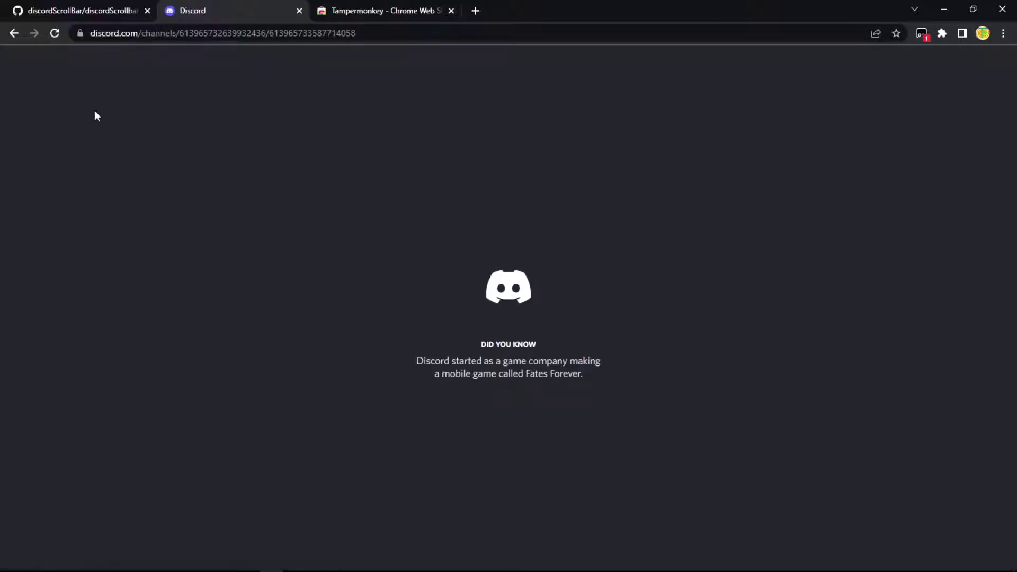
scroll(42, 232, "down", 2)
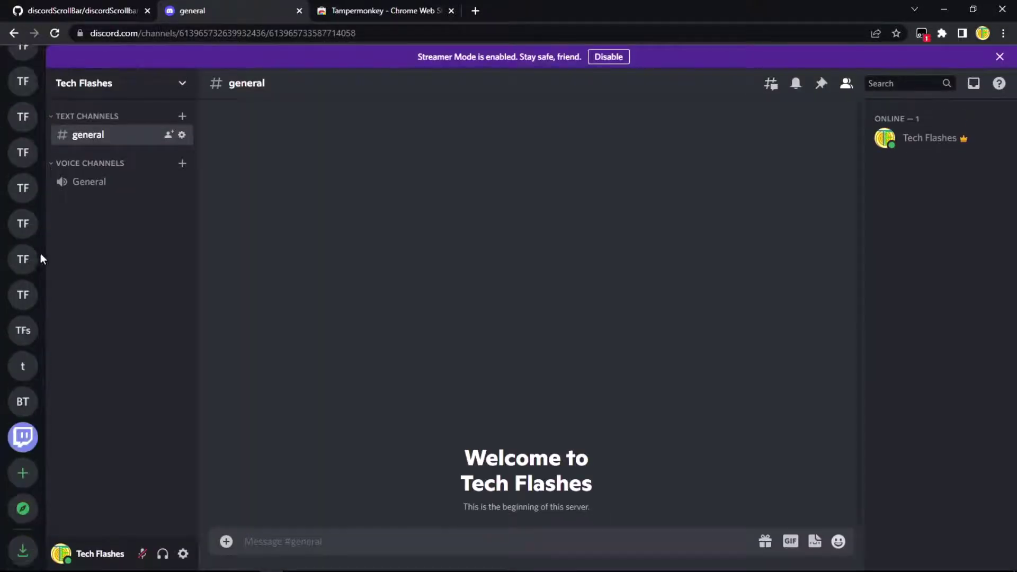
scroll(33, 176, "up", 2)
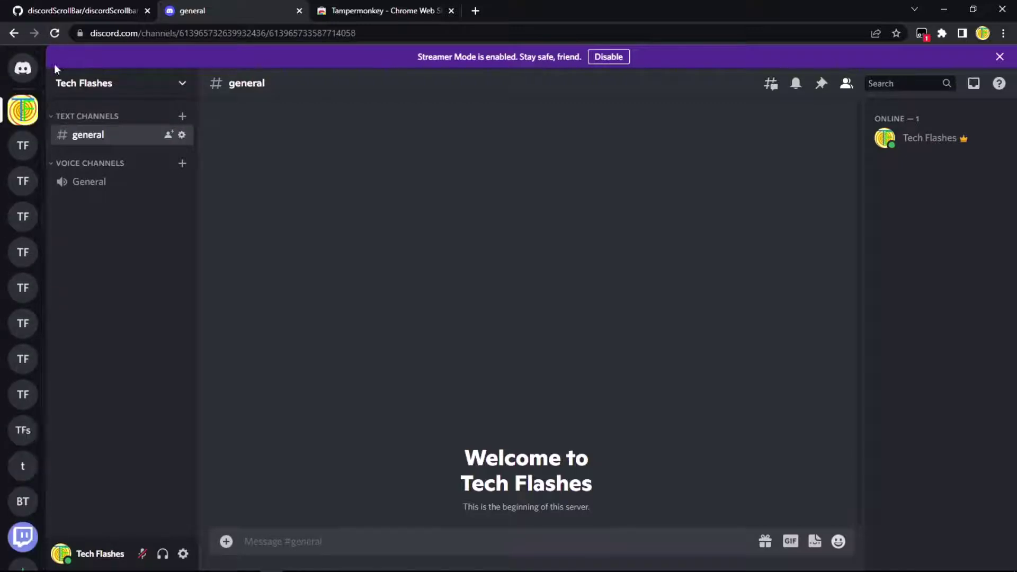
scroll(43, 206, "down", 2)
scroll(43, 159, "up", 2)
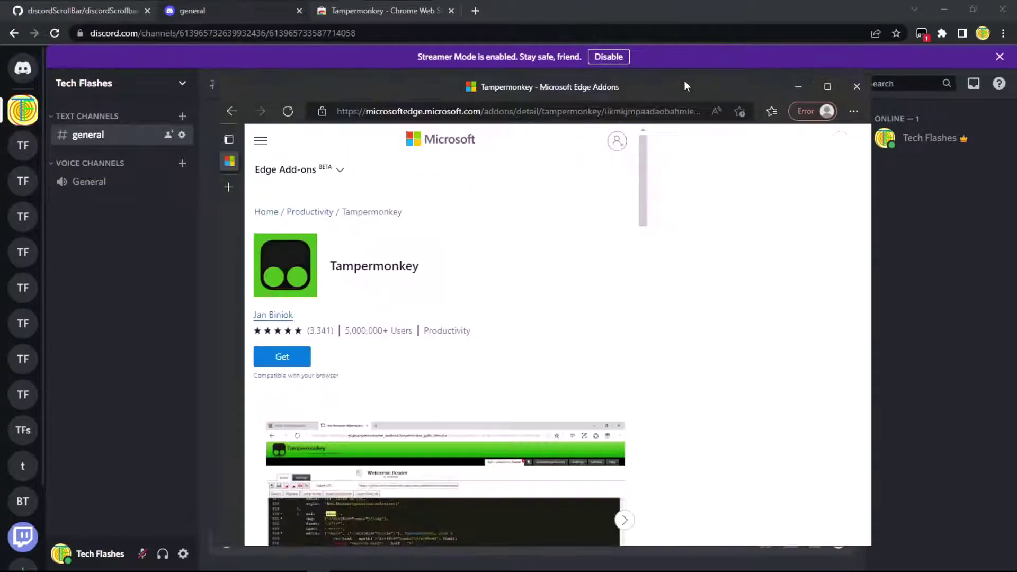
Step: View the Tampermonkey page on Microsoft Edge Add-ons in a maximized window and close that window
double_click(685, 81)
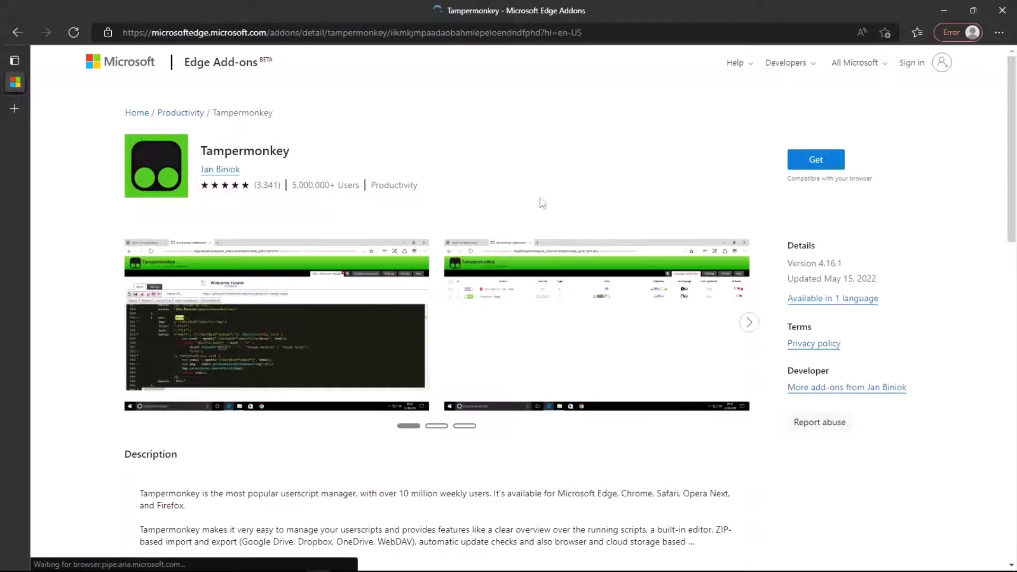
left_click(1002, 10)
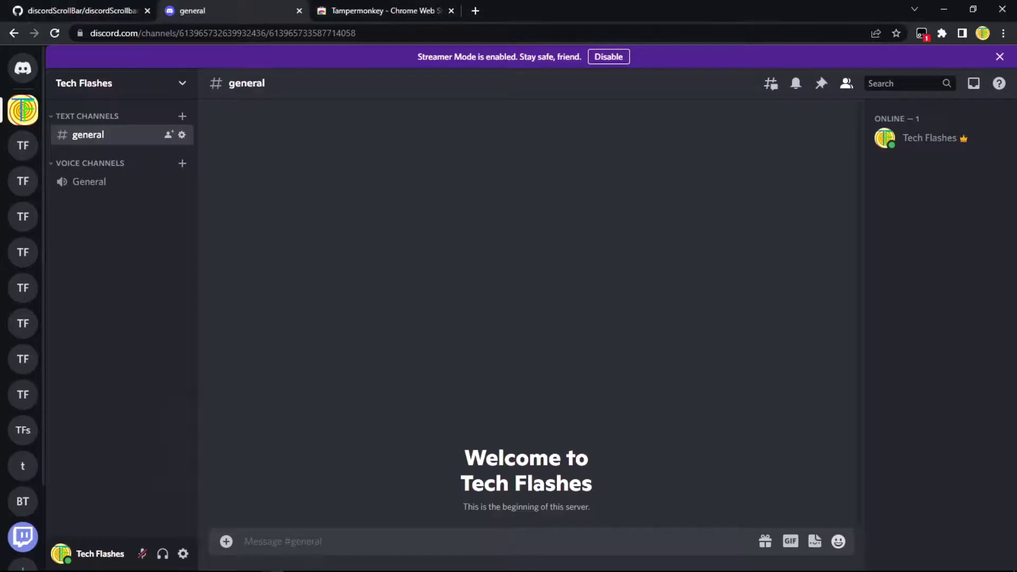
left_click_drag(426, 16, 586, 66)
double_click(586, 65)
Step: Run appdata from the Windows Run dialog and maximize the AppData folder window
key("super+r")
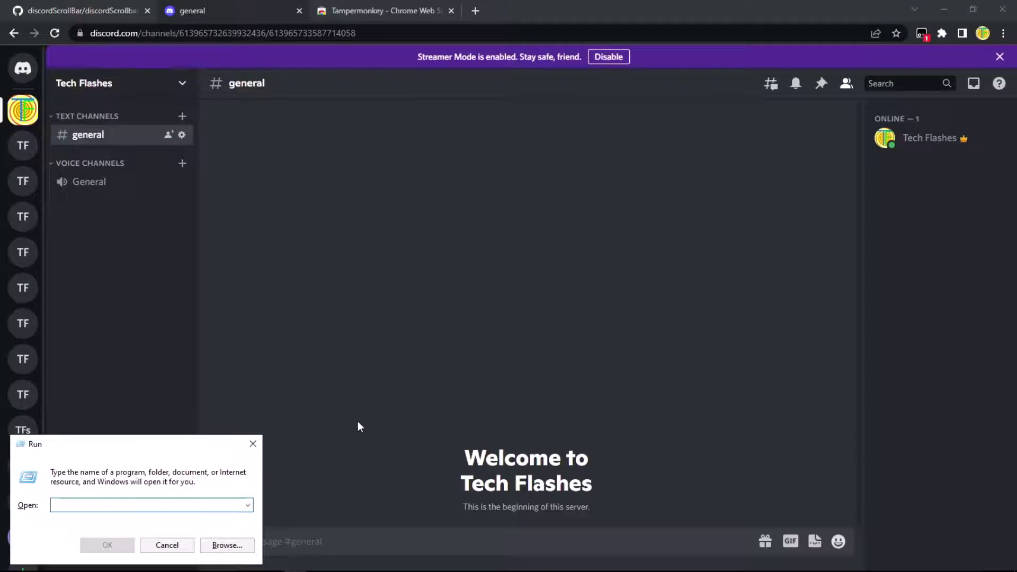
type("appdata")
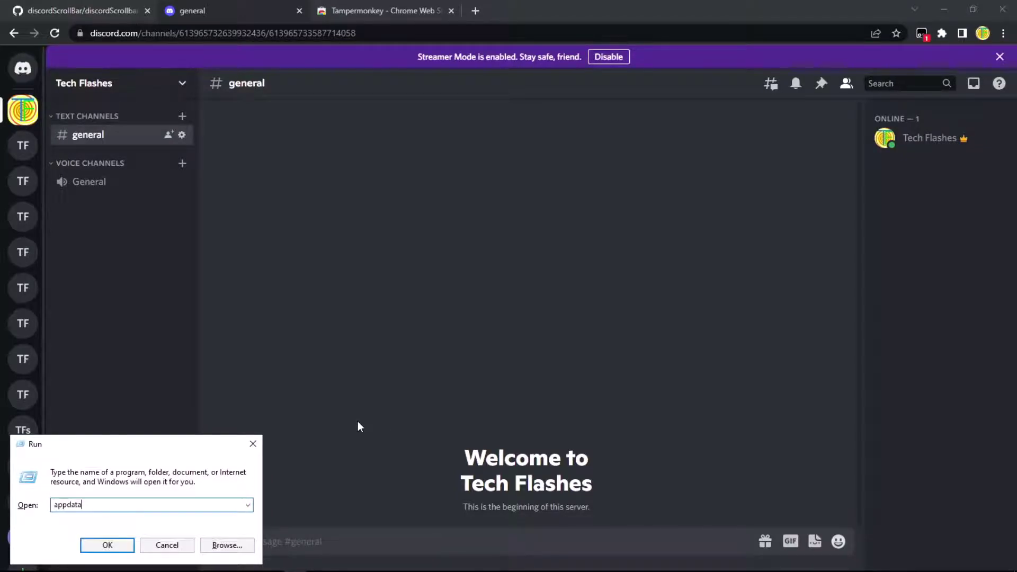
key("Return")
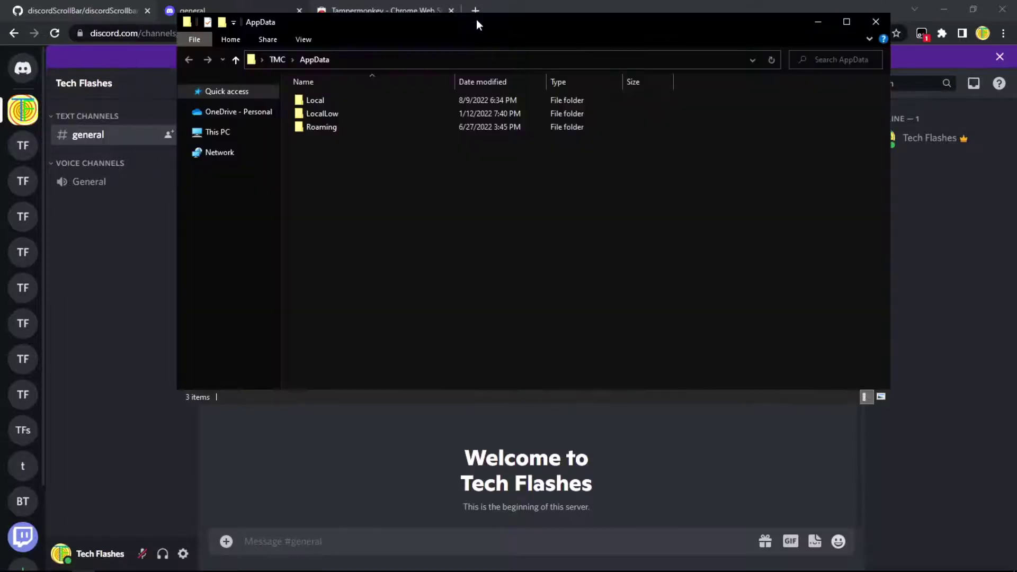
double_click(476, 20)
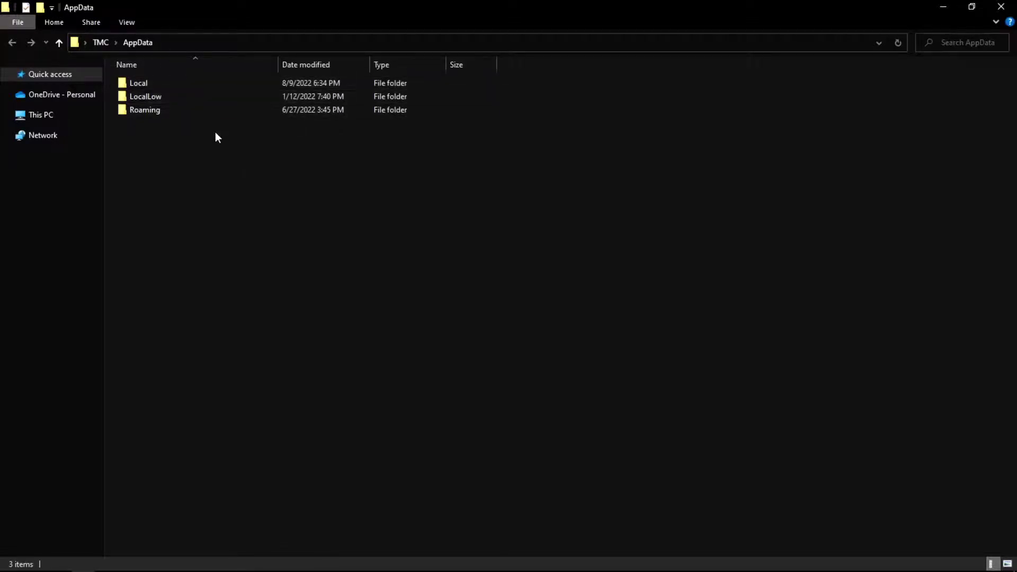
Step: Open the Discord folder inside AppData's Local folder
left_click(207, 83)
double_click(206, 82)
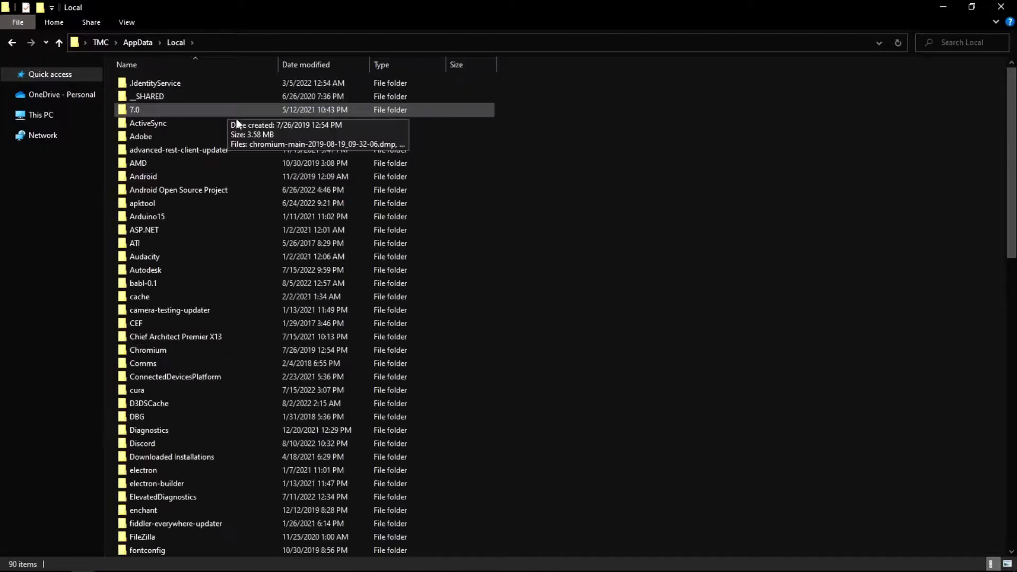
scroll(223, 307, "down", 3)
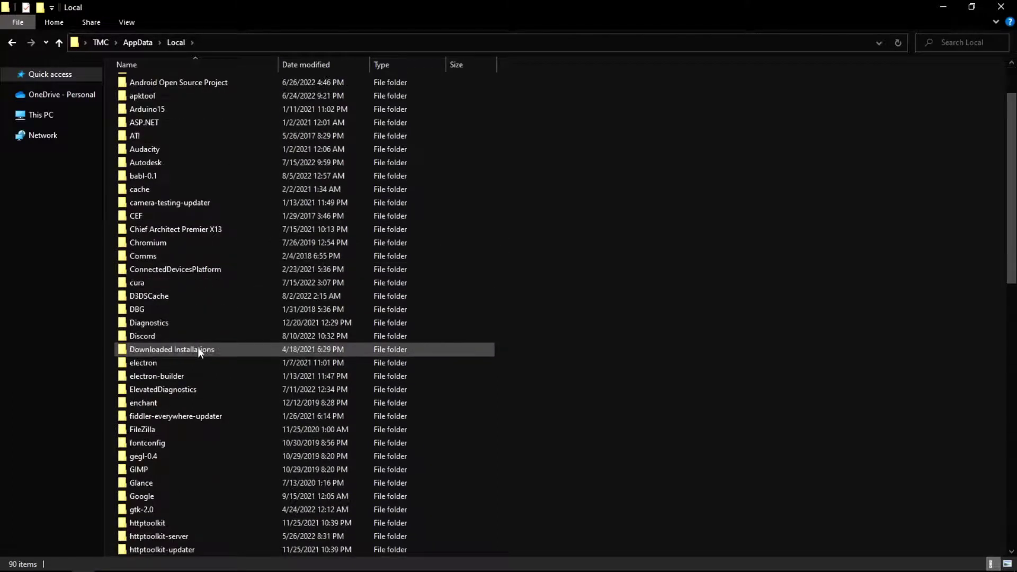
left_click(150, 340)
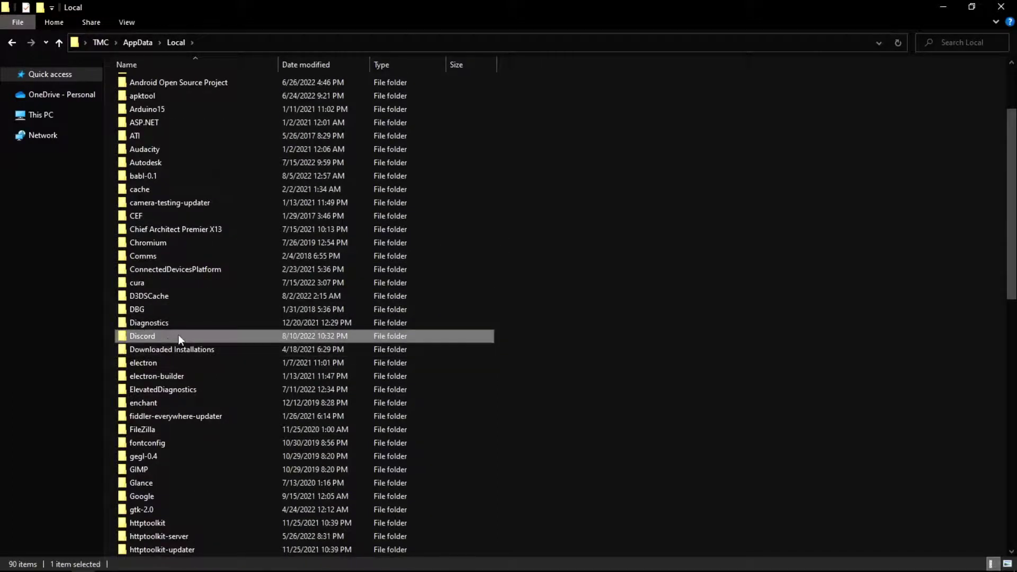
double_click(186, 339)
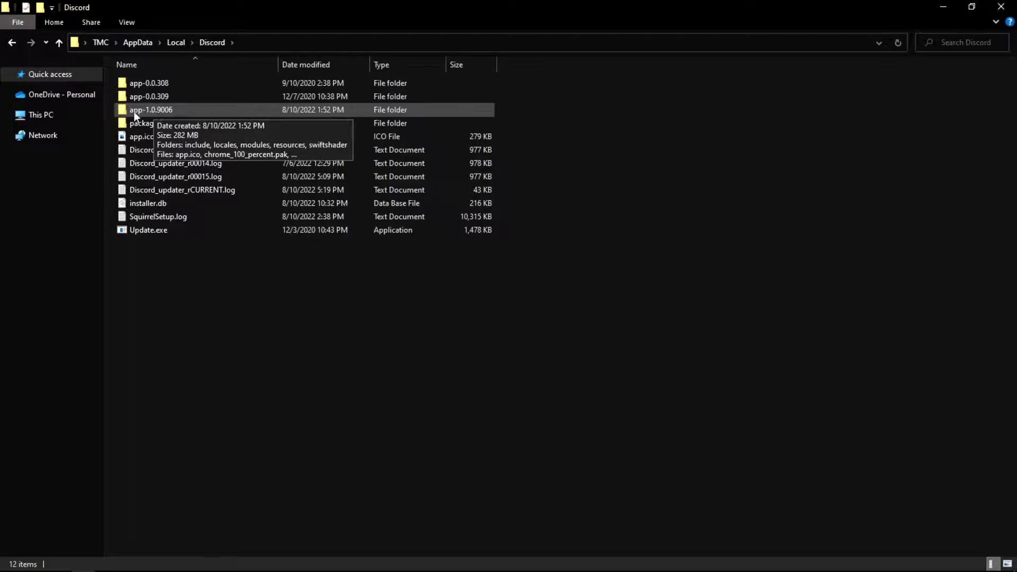
Step: Go to the discord_krisp folder through app-1.0.9006, modules and discord_krisp-1
double_click(175, 113)
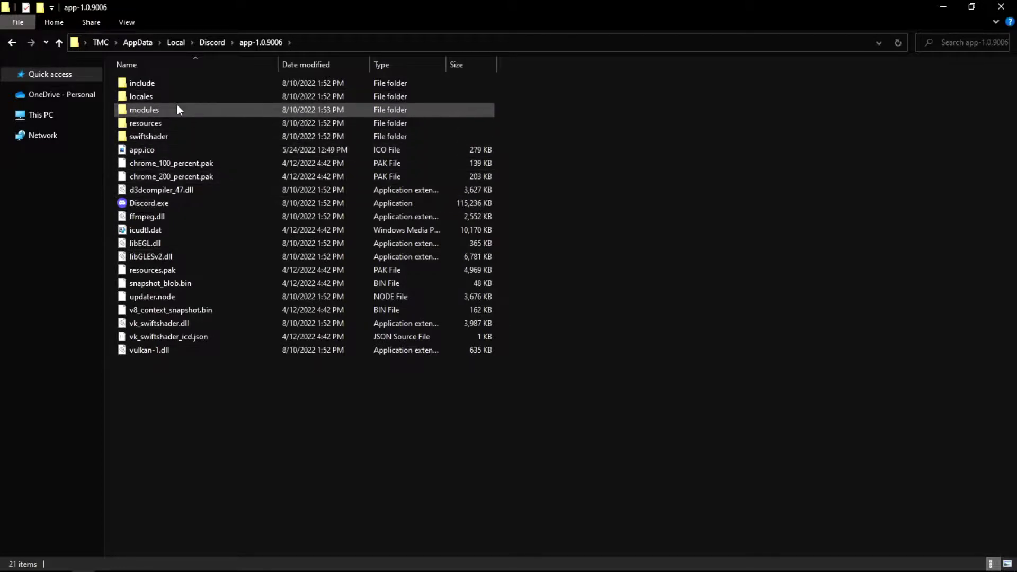
double_click(148, 110)
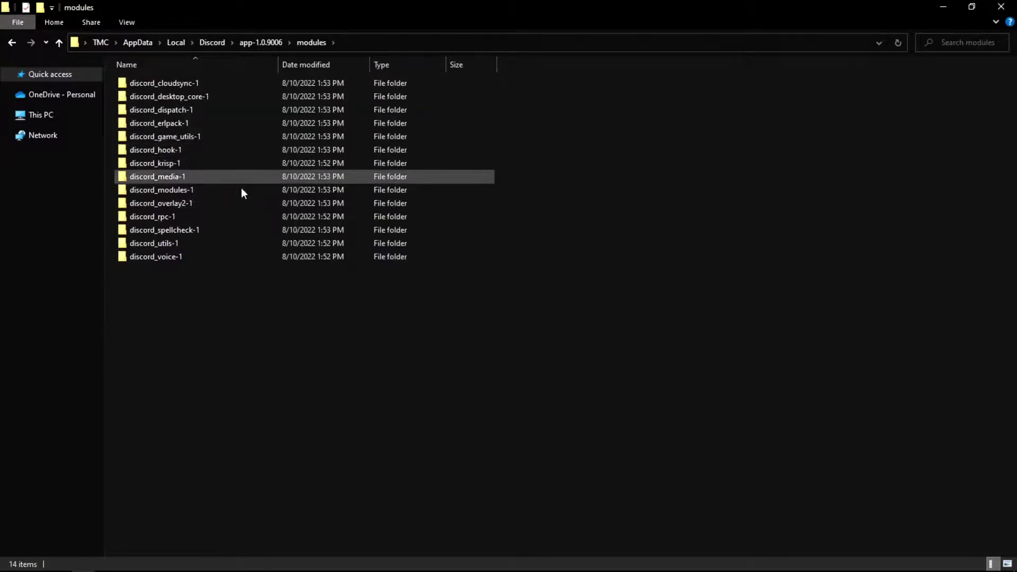
double_click(167, 163)
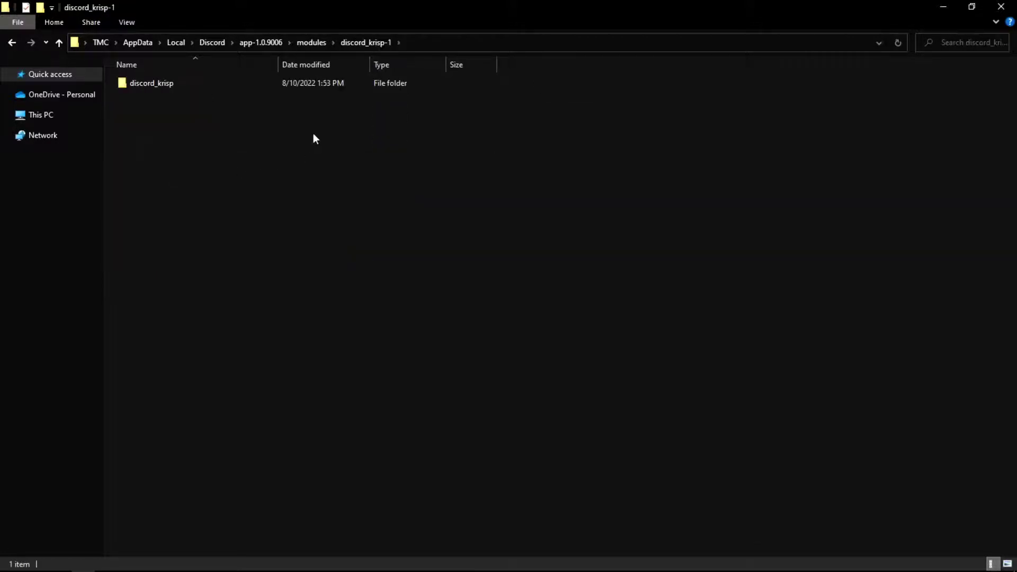
double_click(169, 85)
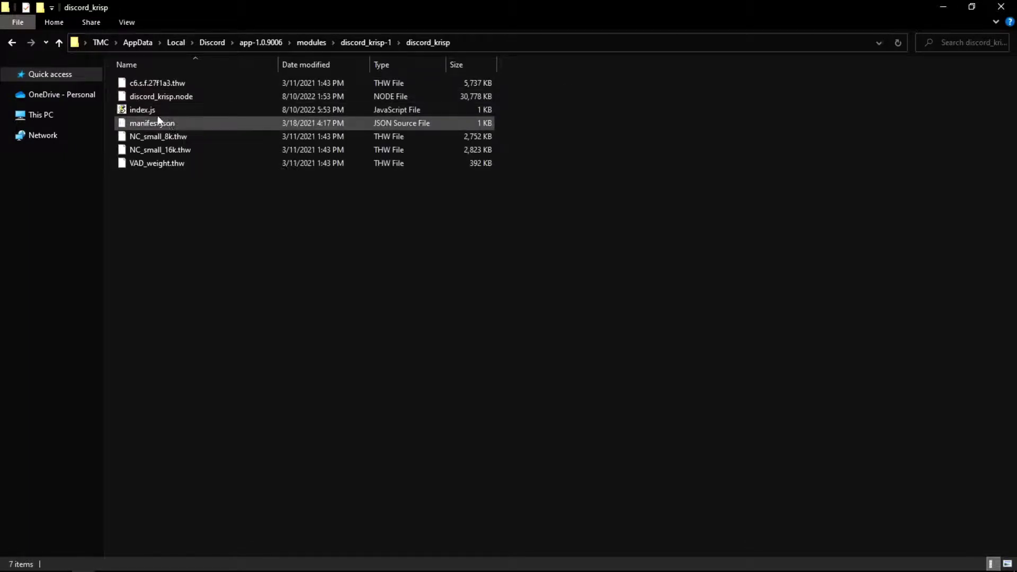
Step: Open the index.js file in the discord_krisp folder for editing in Notepad
double_click(145, 112)
right_click(148, 112)
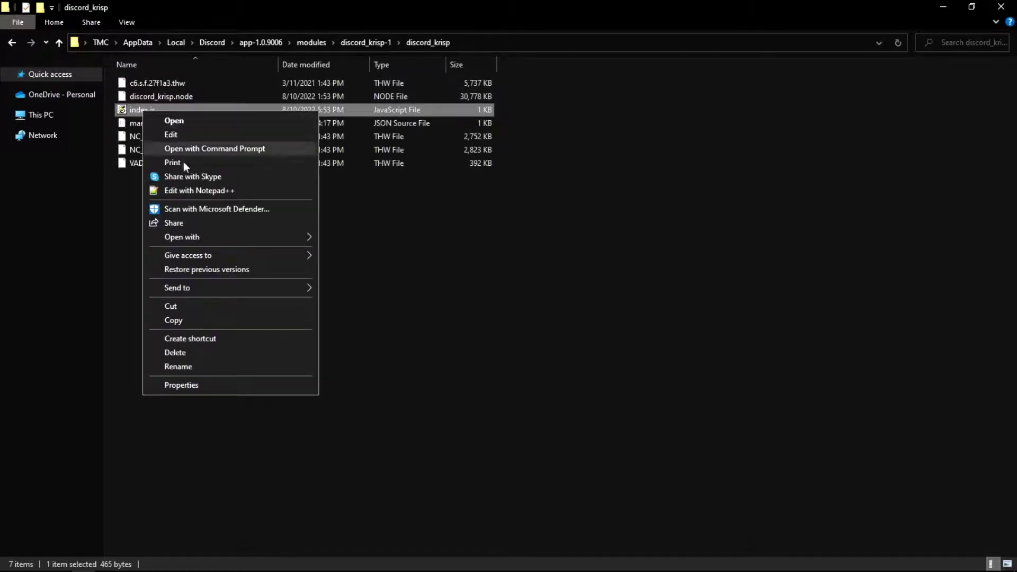
left_click(173, 136)
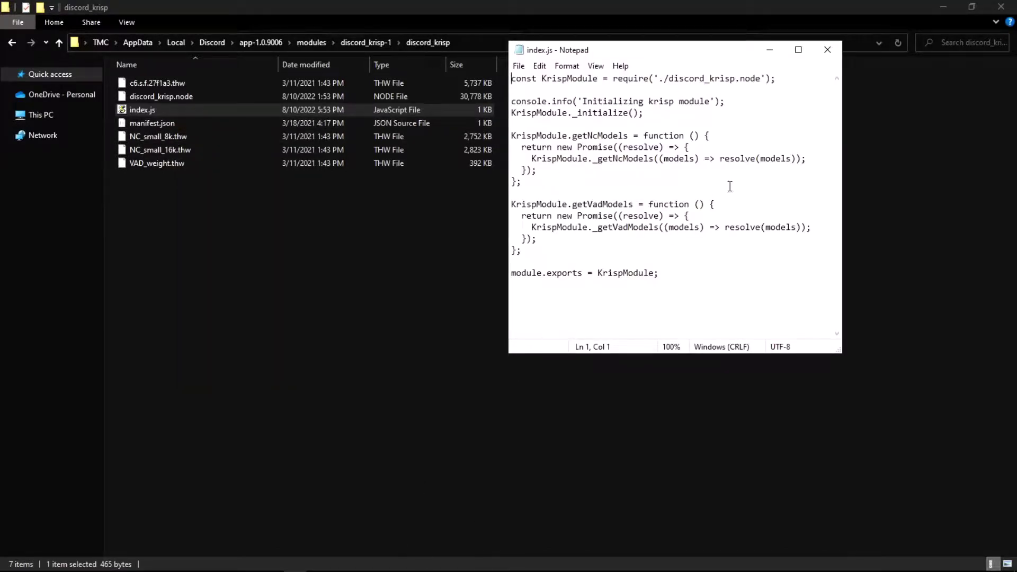
Step: Switch to Chrome and copy the entire discordScrollbar.user.js code from its GitHub page, from the UserScript header through line 47
mouse_move(292, 567)
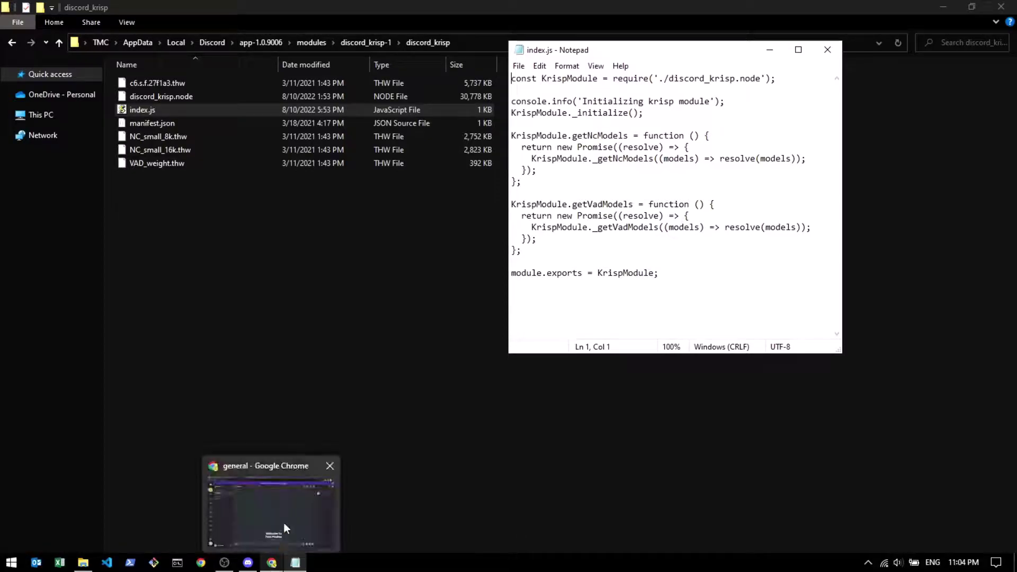
left_click(284, 523)
left_click(91, 11)
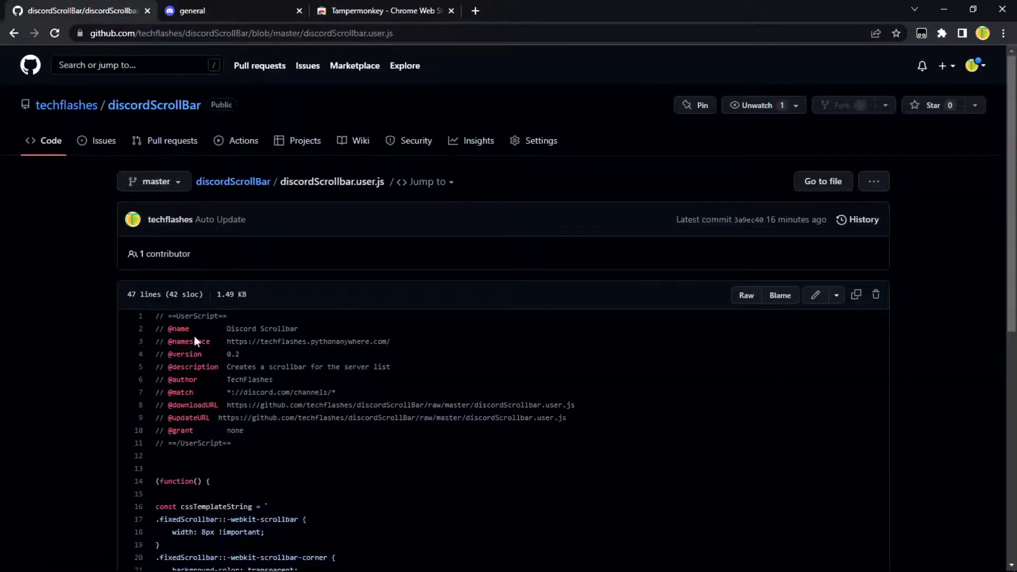
scroll(328, 324, "down", 4)
scroll(259, 263, "up", 1)
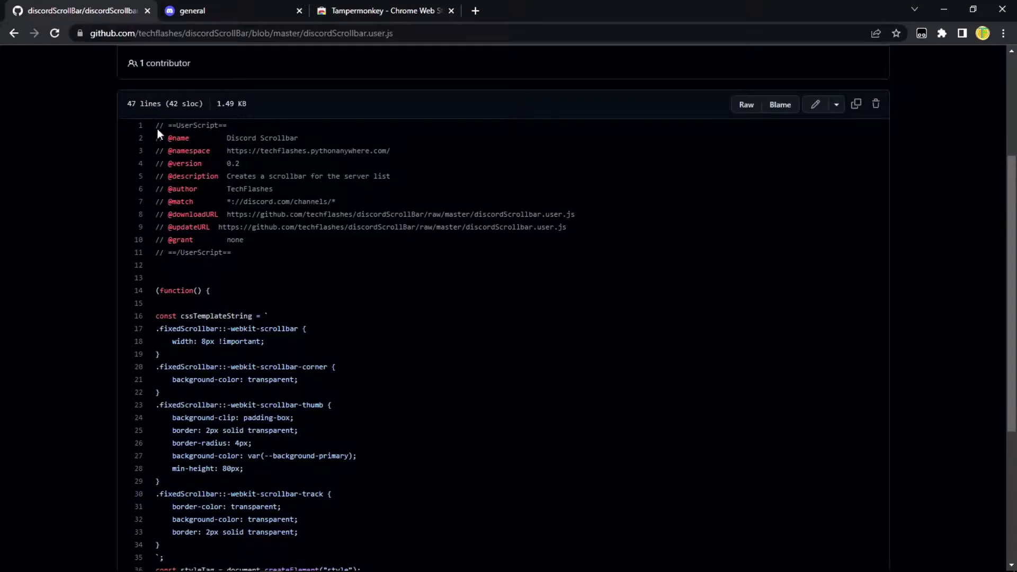
left_click_drag(154, 126, 322, 463)
scroll(291, 279, "down", 4)
right_click(244, 374)
left_click(373, 389)
left_click(545, 316)
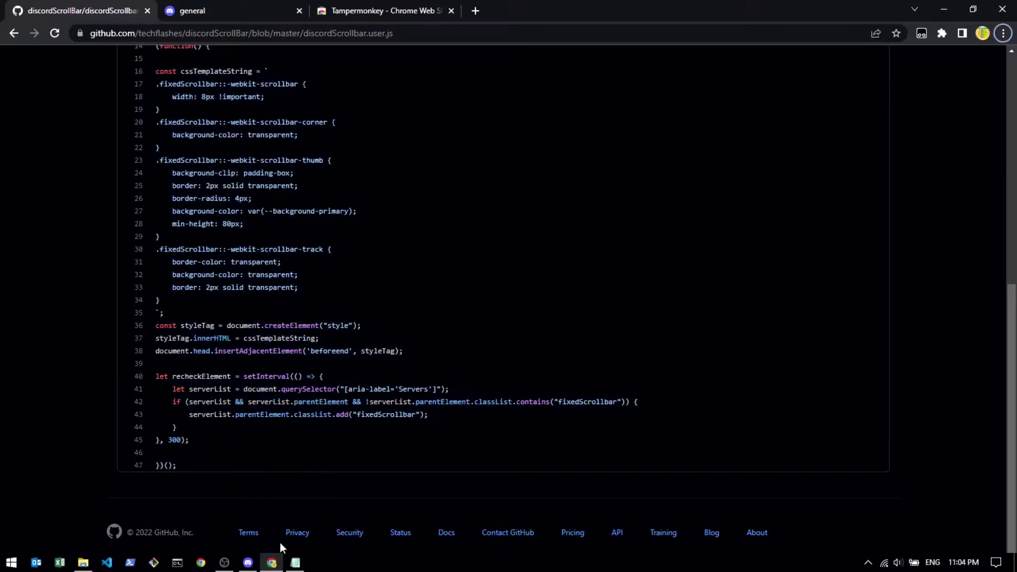
Step: Paste the copied script into index.js in Notepad on a new line above module.exports = KrispModule;
left_click(295, 563)
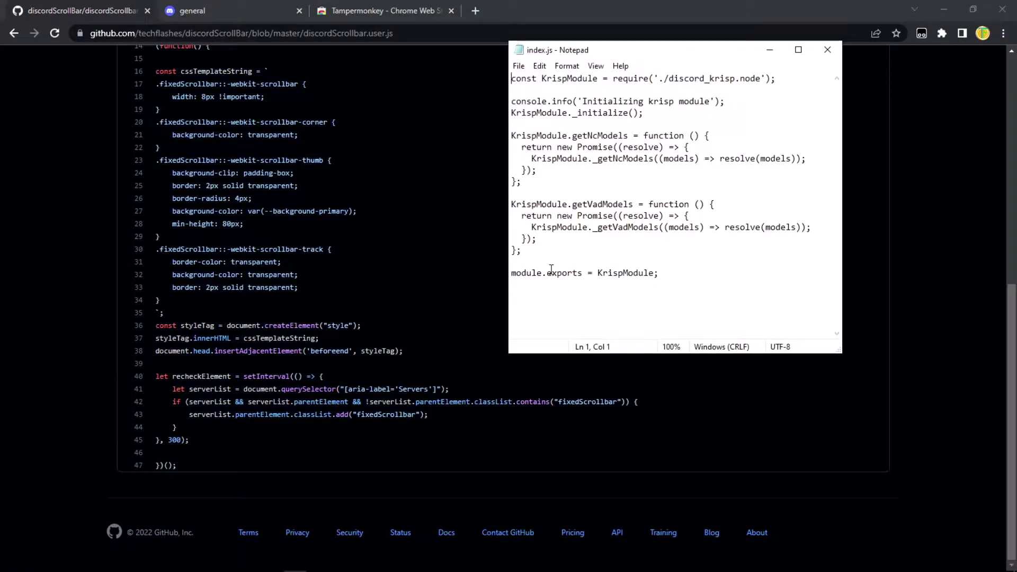
left_click(651, 263)
key("Return")
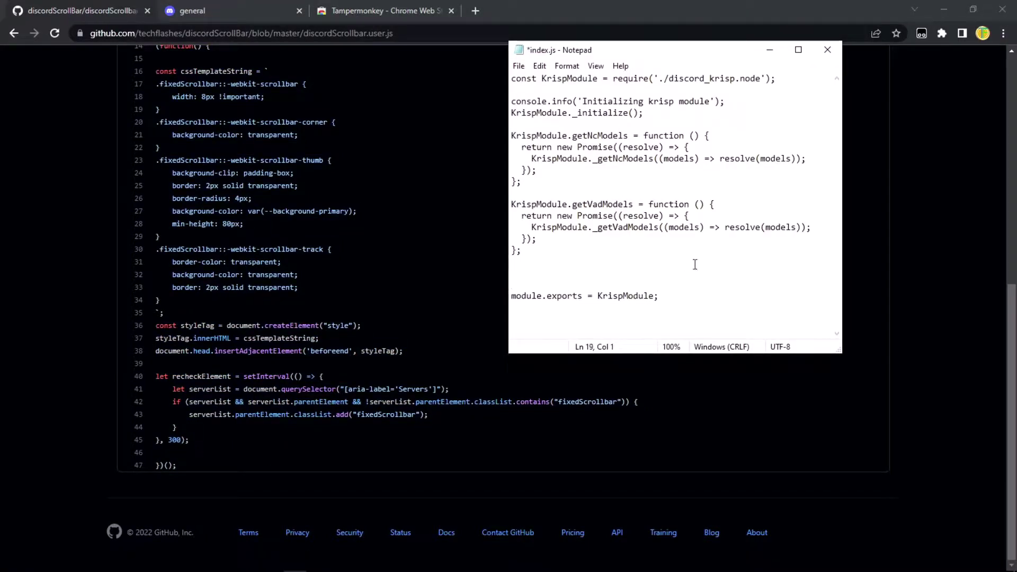
key("ctrl+v")
Step: Delete the pasted comment header from ==UserScript== through ==/UserScript== in index.js, keeping the function code
scroll(683, 259, "up", 9)
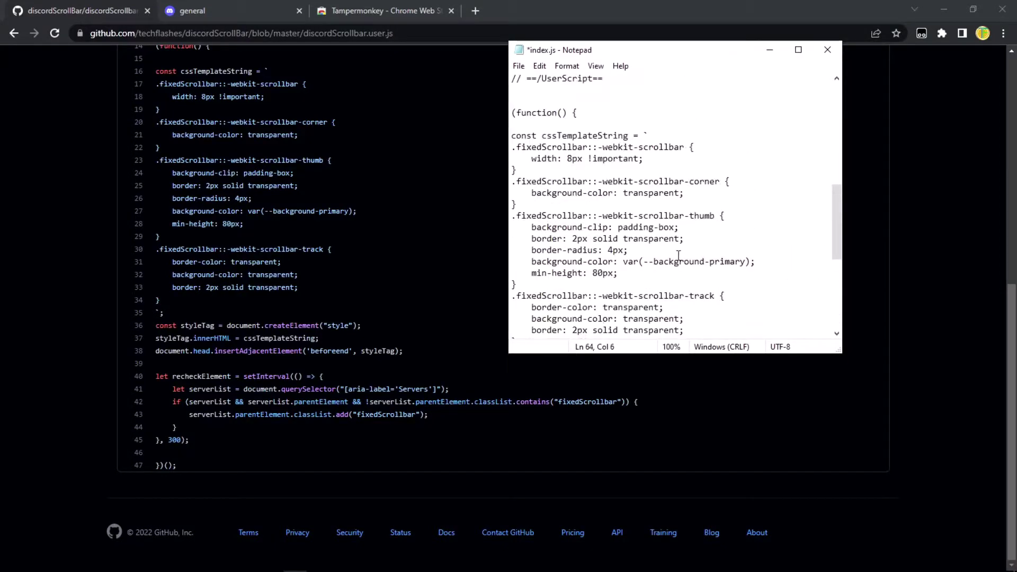
scroll(674, 258, "up", 5)
scroll(626, 287, "down", 4)
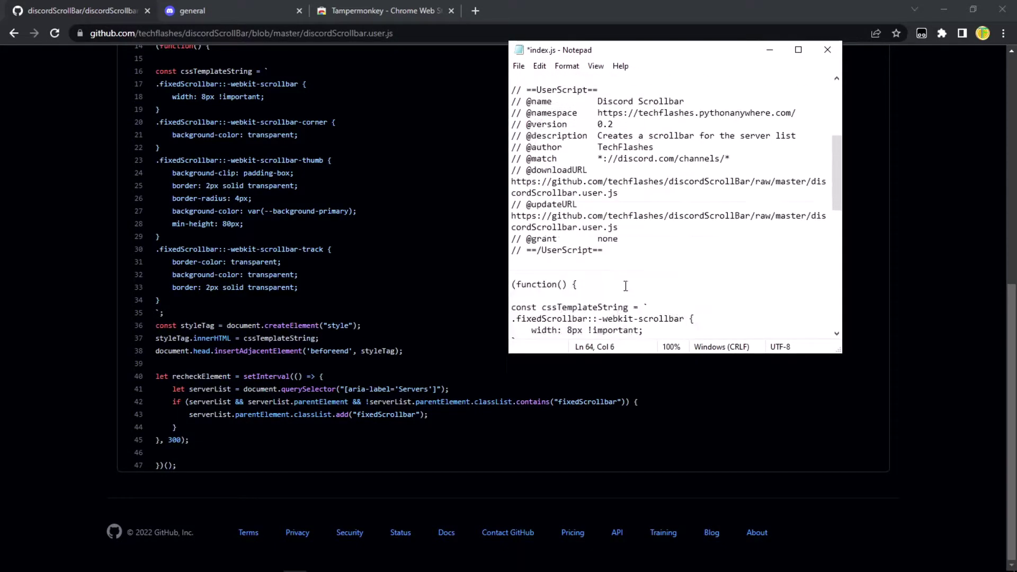
left_click_drag(619, 253, 618, 228)
left_click_drag(618, 190, 601, 78)
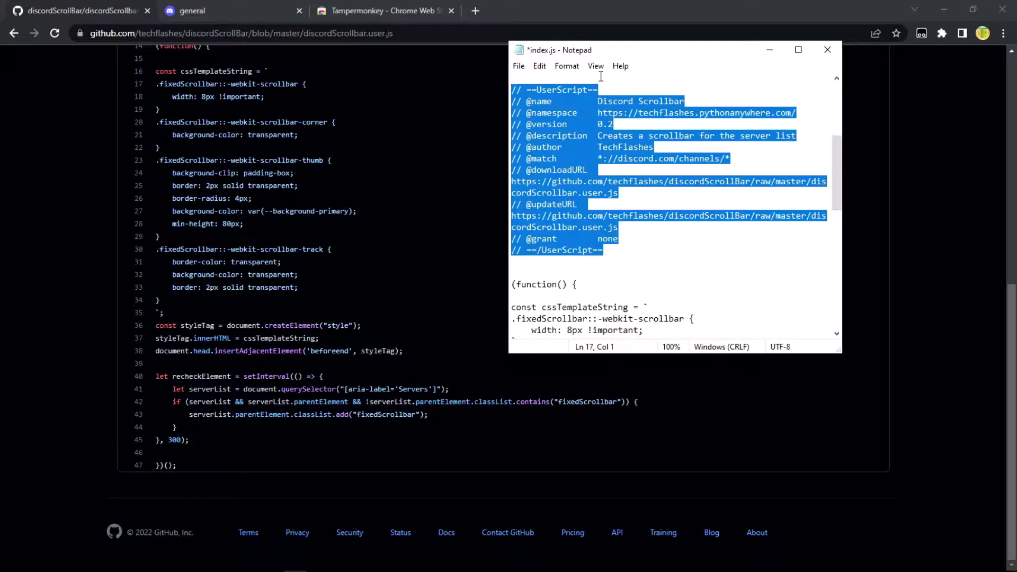
key("Delete")
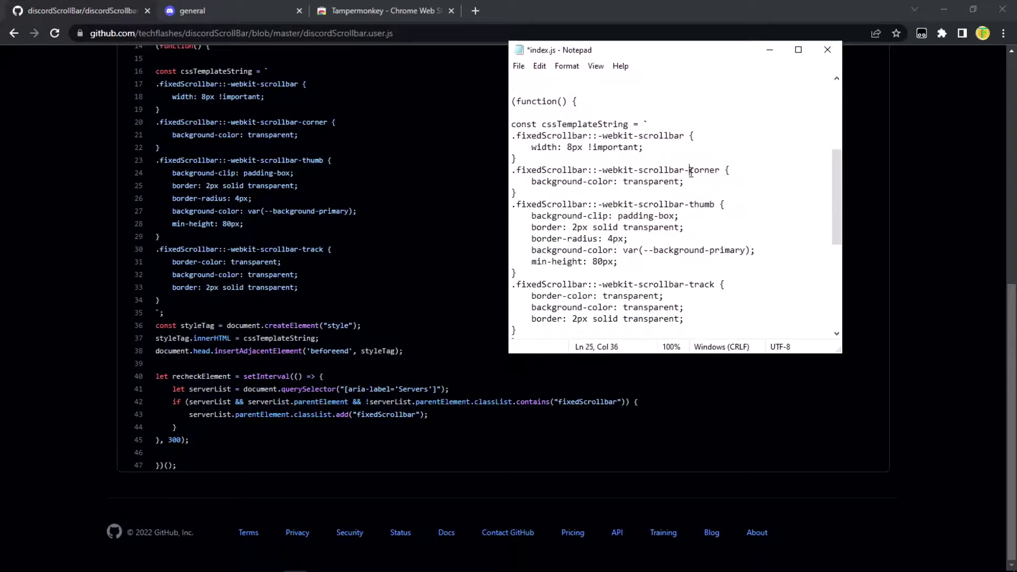
Step: Save the modified index.js and close Notepad
left_click(689, 170)
scroll(692, 172, "up", 2)
key("ctrl+s")
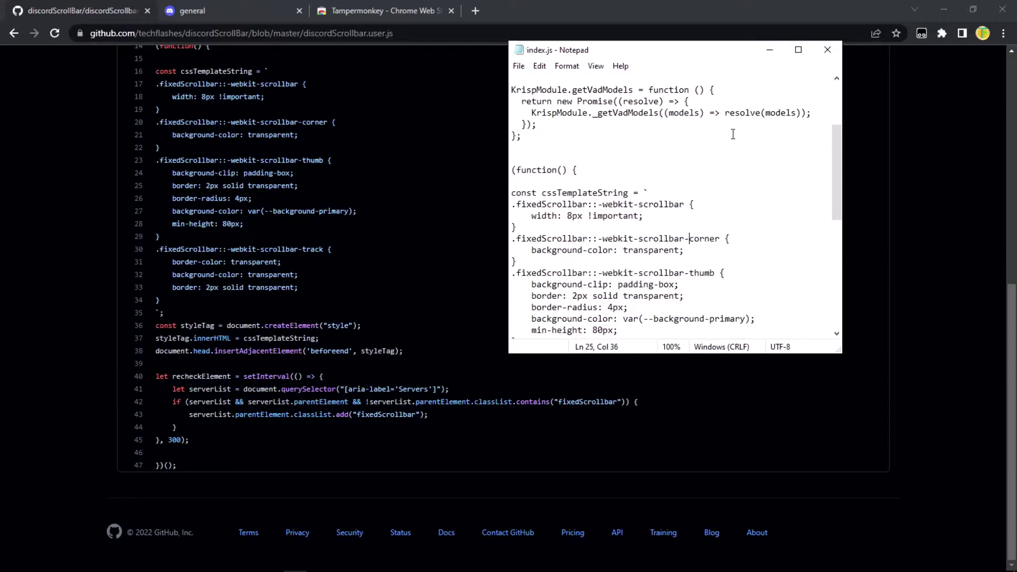
left_click(830, 52)
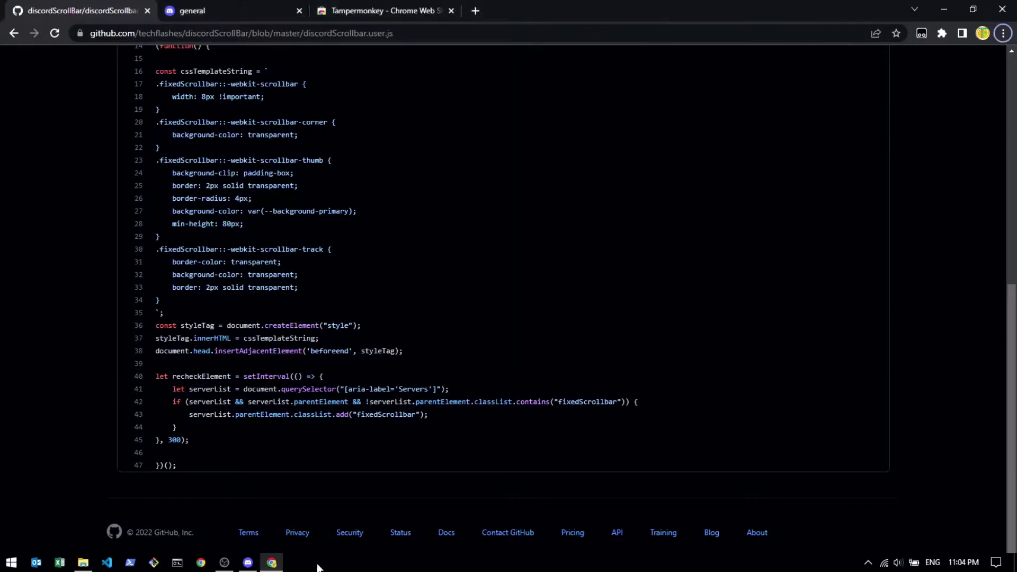
Step: Switch to the Discord desktop app
left_click(248, 563)
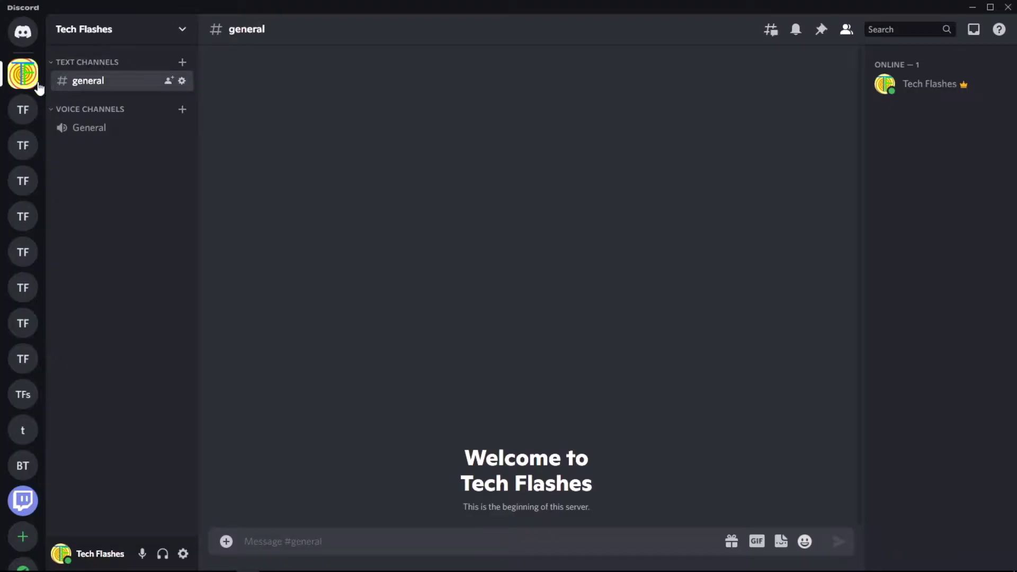